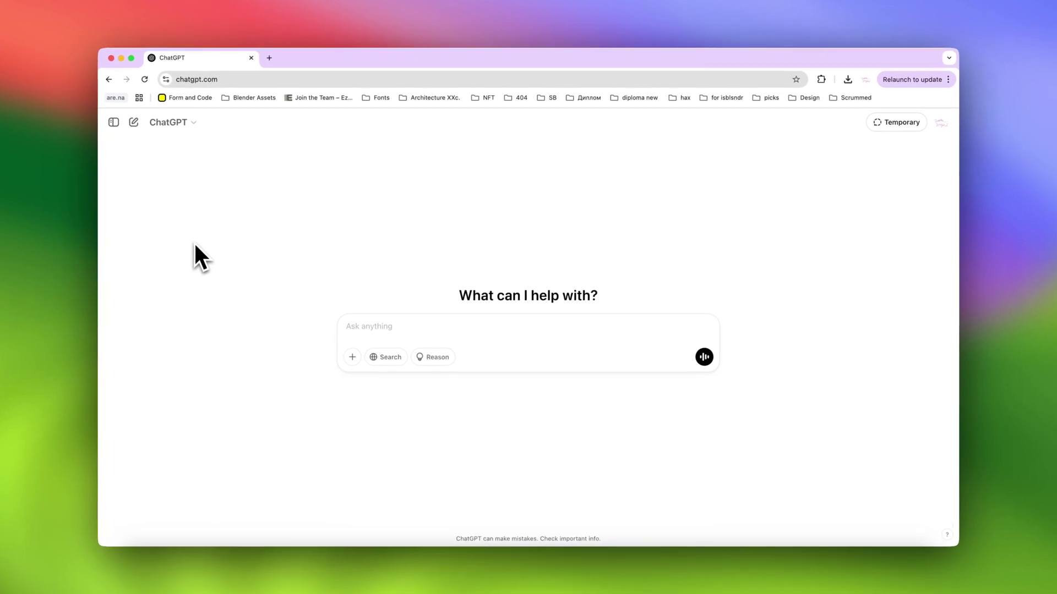
# Step: Paste the UX-researcher persona-refinement prompt into ChatGPT and select its DESCRIBE THE APP placeholder
pyautogui.click(363, 328)
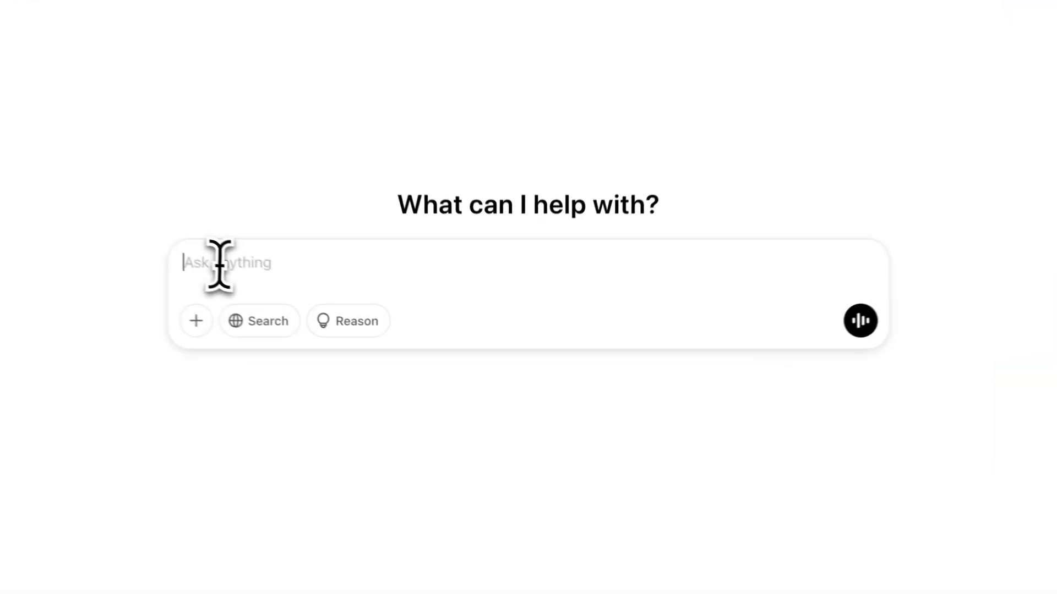
pyautogui.write("You're an amazing UX researcher—you know everything about users and how to create a product that people will recognize, love, and share. Help me refine the user personas for an app.  The app is for **DESCRIBE THE APP**")
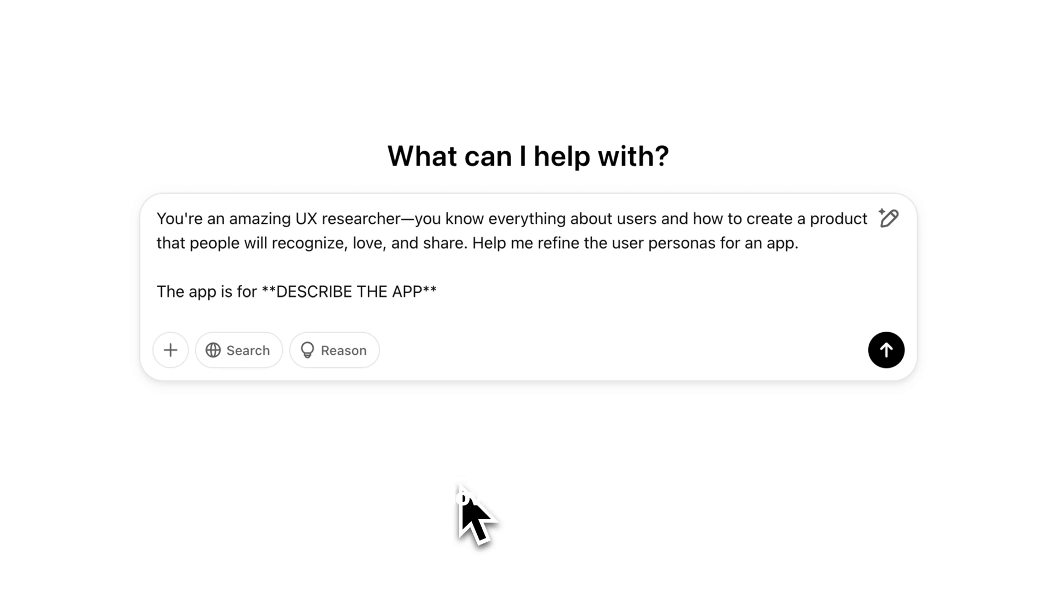
pyautogui.moveTo(277, 292); pyautogui.dragTo(424, 293)
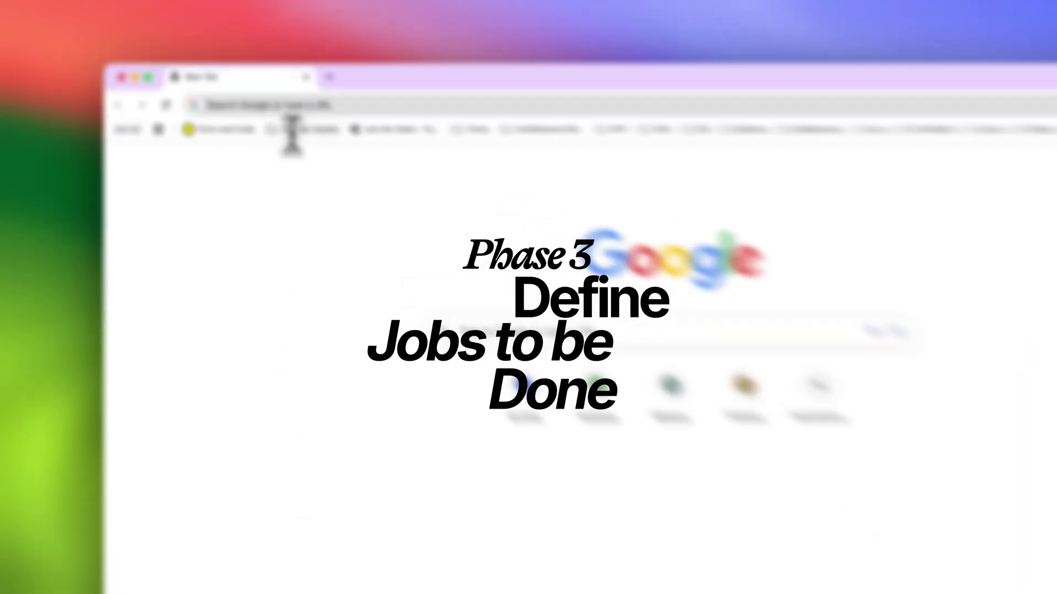
# Step: Search Google for 'what is jtbd framework' and select the summary explaining it
pyautogui.click(258, 93)
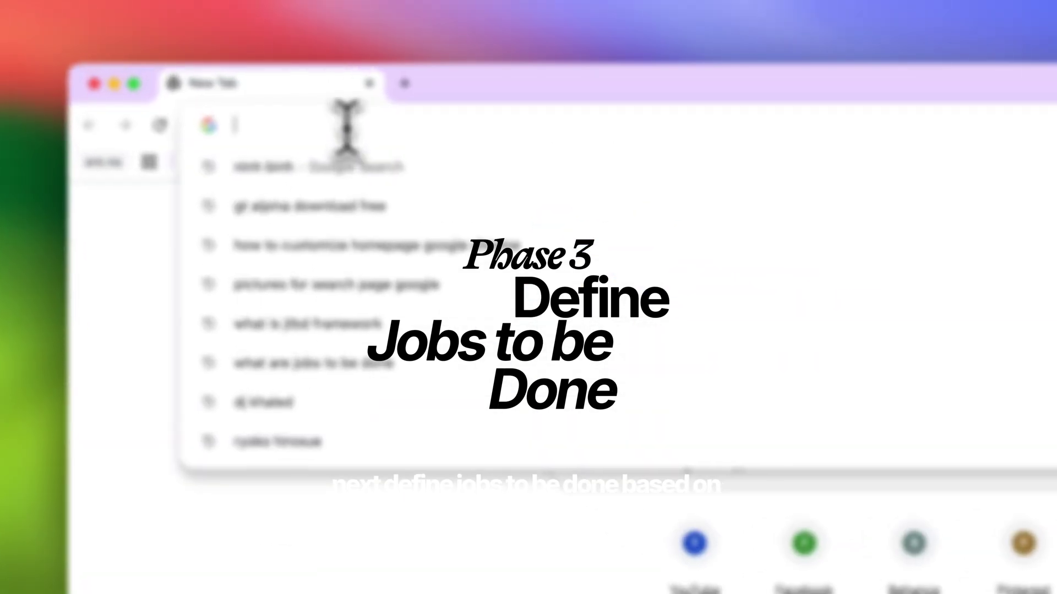
pyautogui.write('what is')
pyautogui.press('Return')
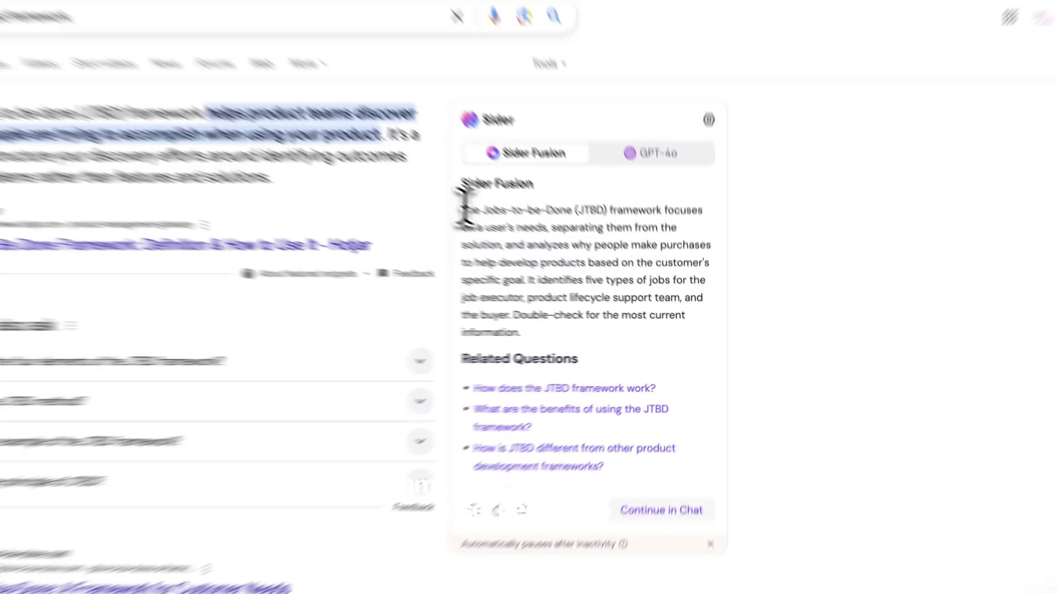
pyautogui.moveTo(467, 209); pyautogui.dragTo(703, 331)
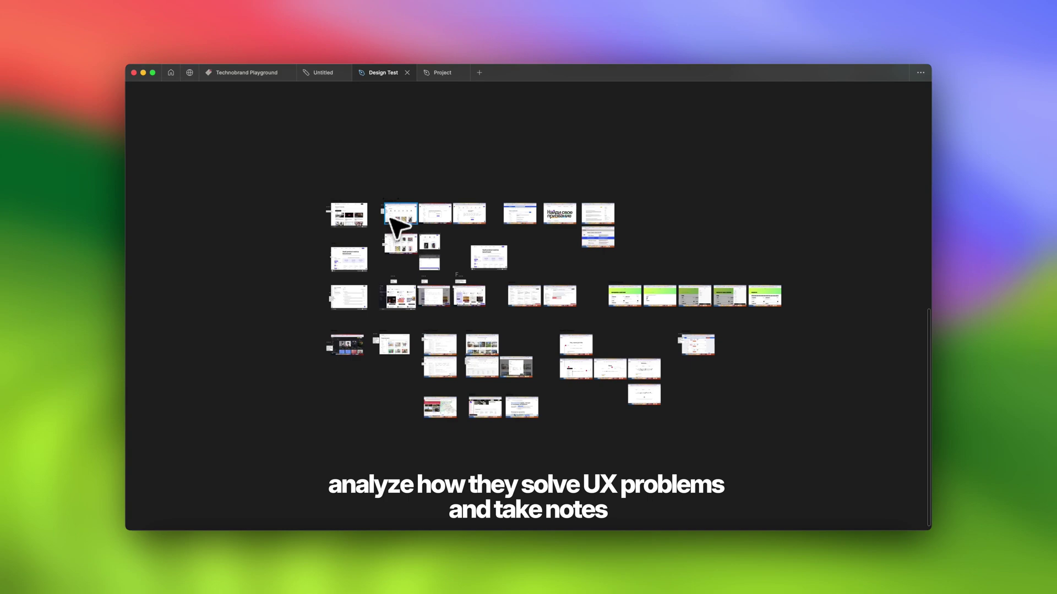
# Step: Pan along the upwork sign-up flow from its welcome screen to the result screen
pyautogui.scroll(10, 323, 307)
pyautogui.hscroll(10, 323, 307)
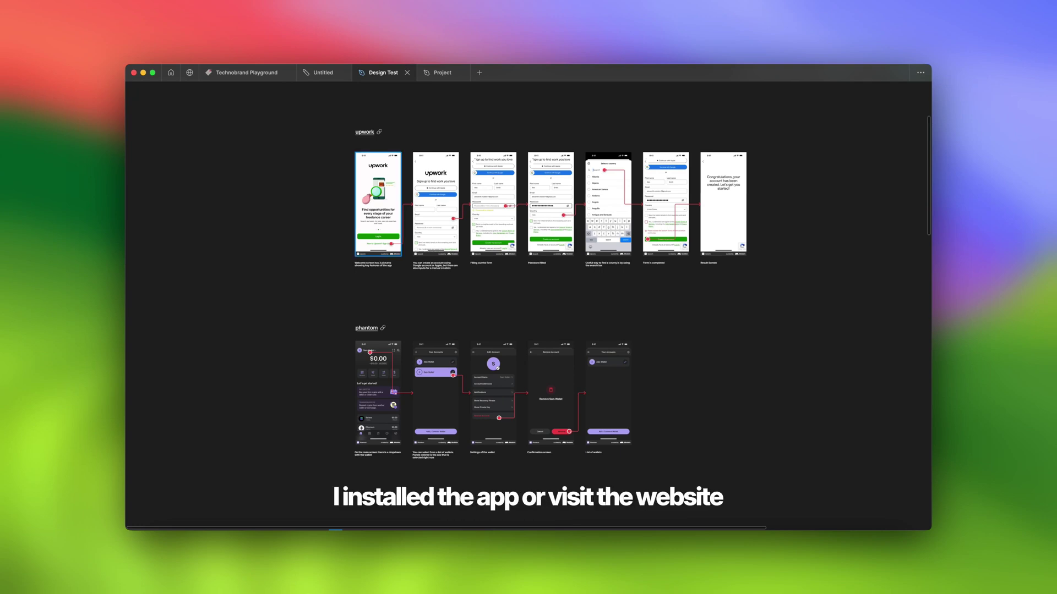
pyautogui.scroll(5, 360, 145)
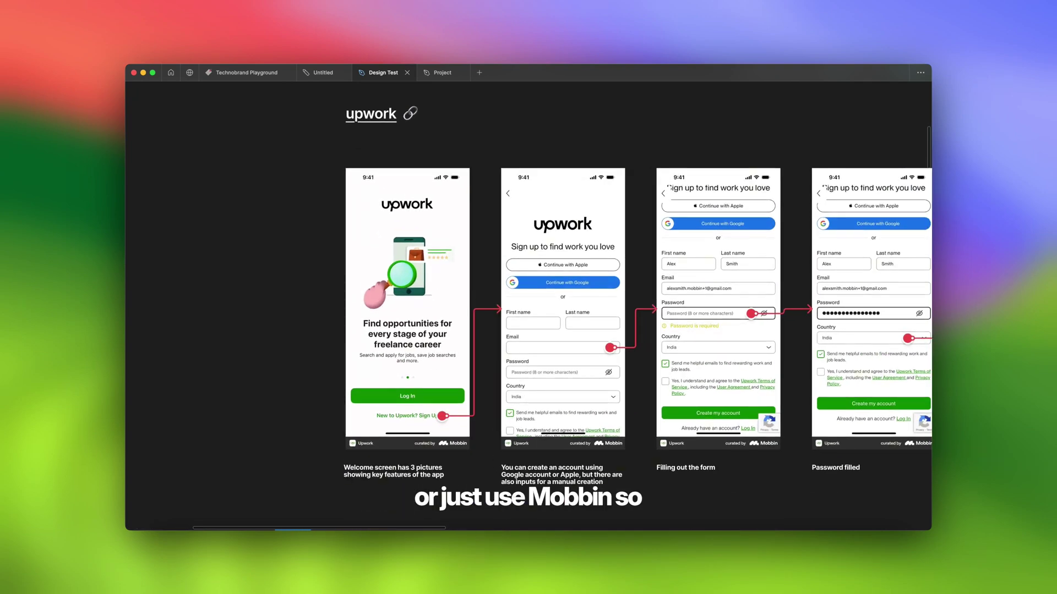
pyautogui.hscroll(5, 591, 308)
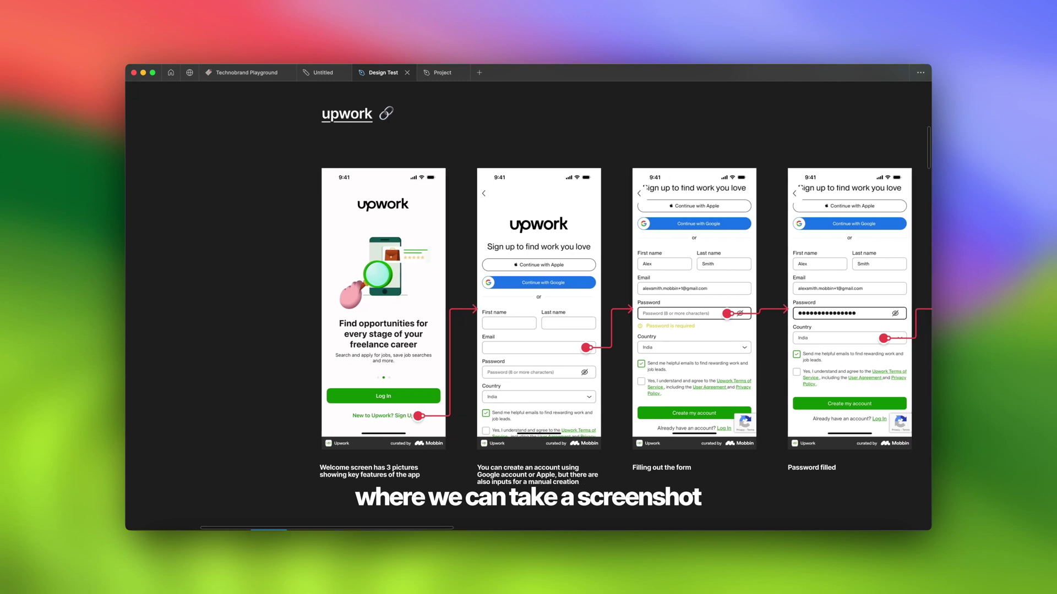
pyautogui.hscroll(6, 528, 308)
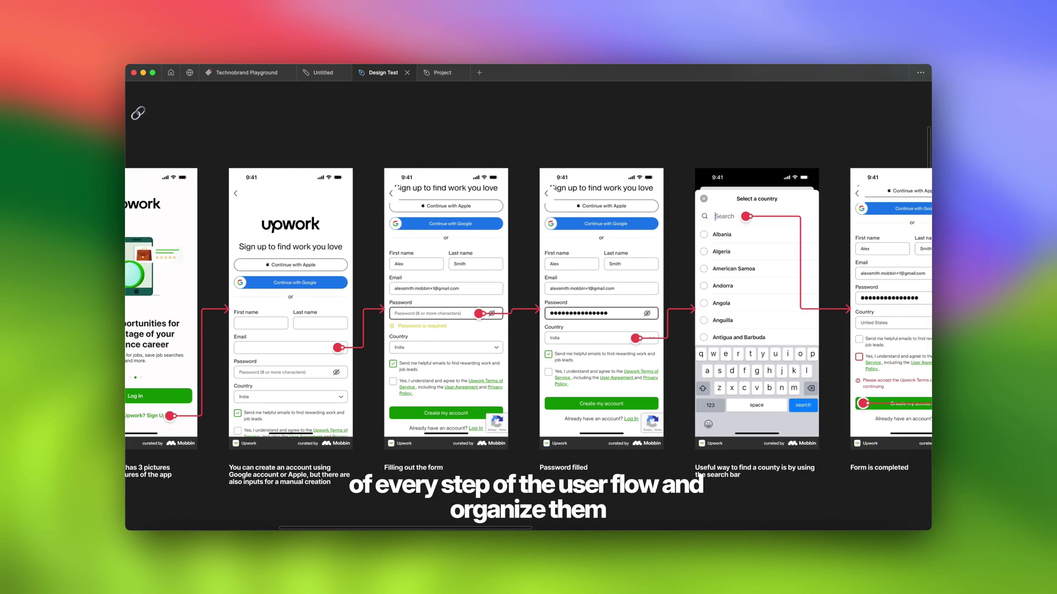
pyautogui.hscroll(5, 528, 308)
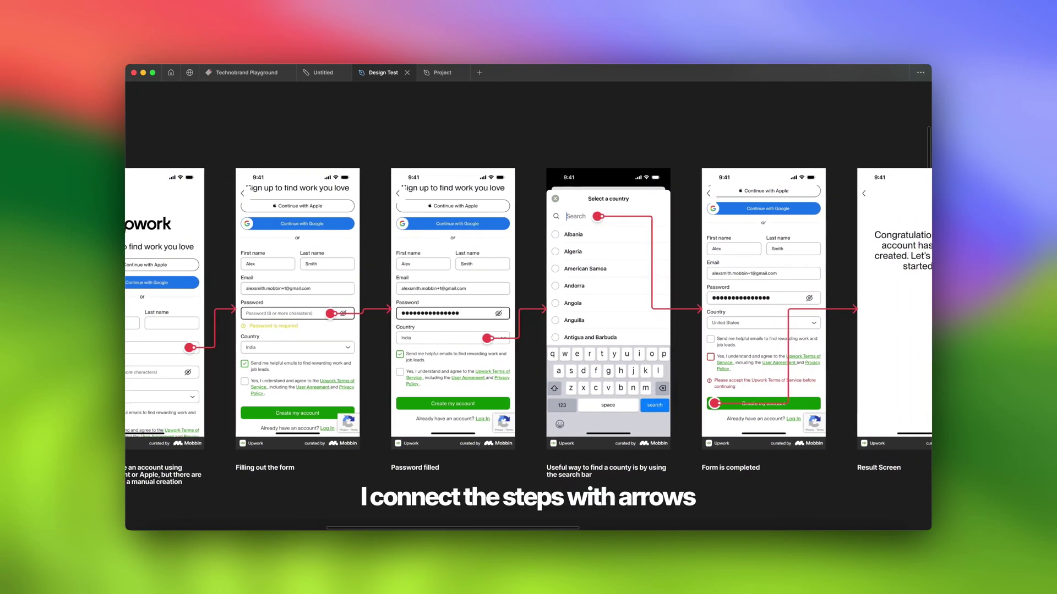
pyautogui.hscroll(1, 528, 308)
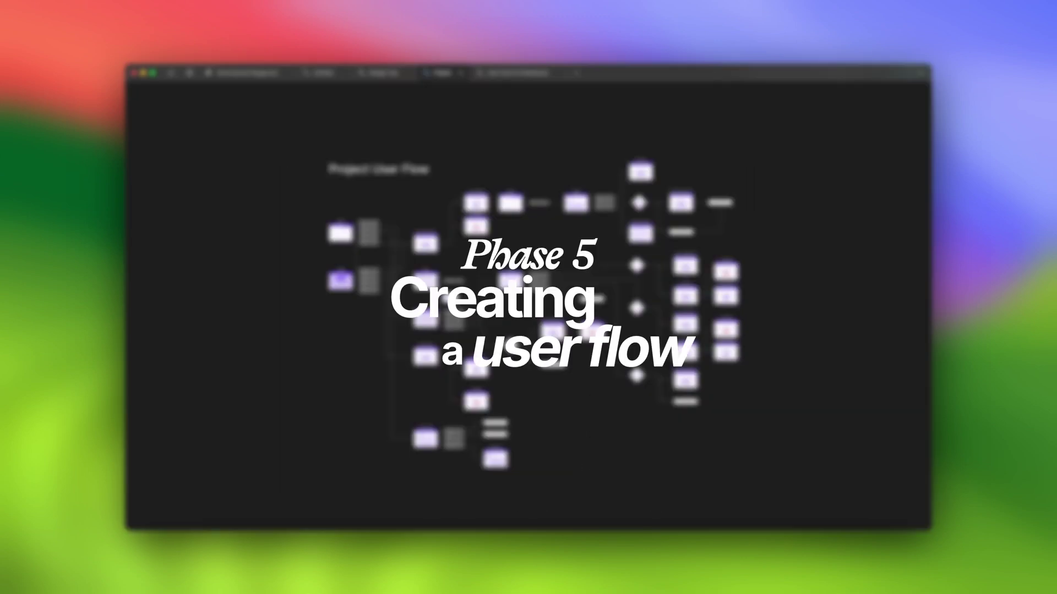
# Step: Tour the user flow from Connect Wallet Form through KYC and bidding, then select the User Flow Kit title
pyautogui.scroll(5, 339, 246)
pyautogui.scroll(5, 529, 308)
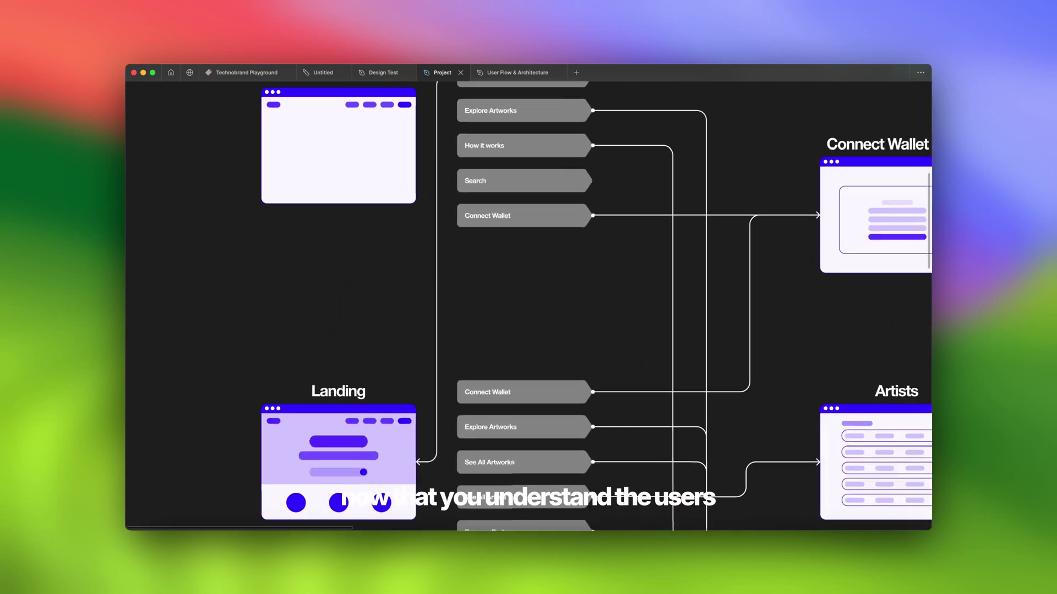
pyautogui.hscroll(10, 529, 308)
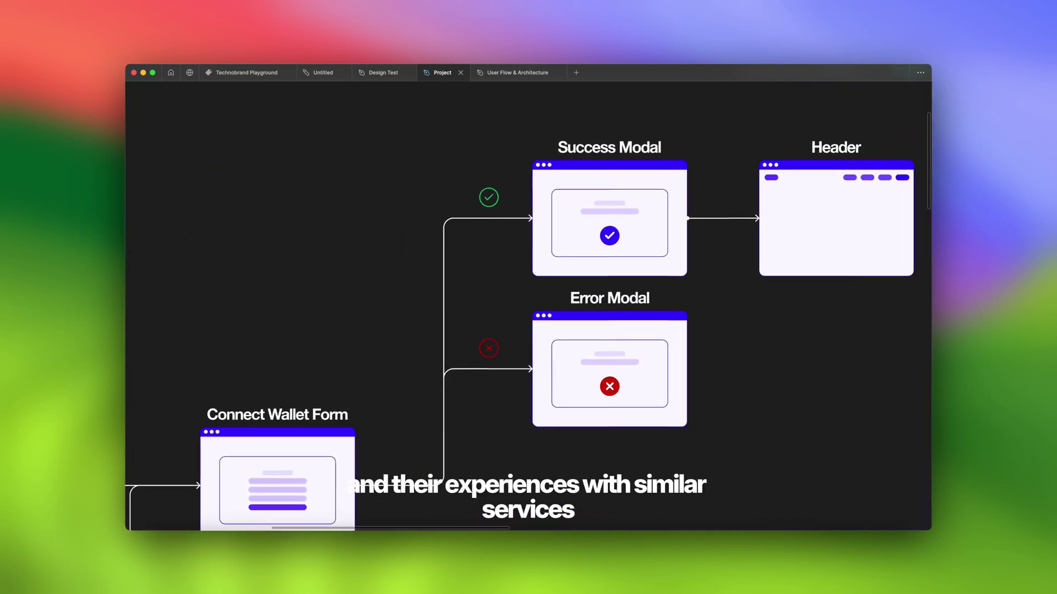
pyautogui.hscroll(10, 528, 309)
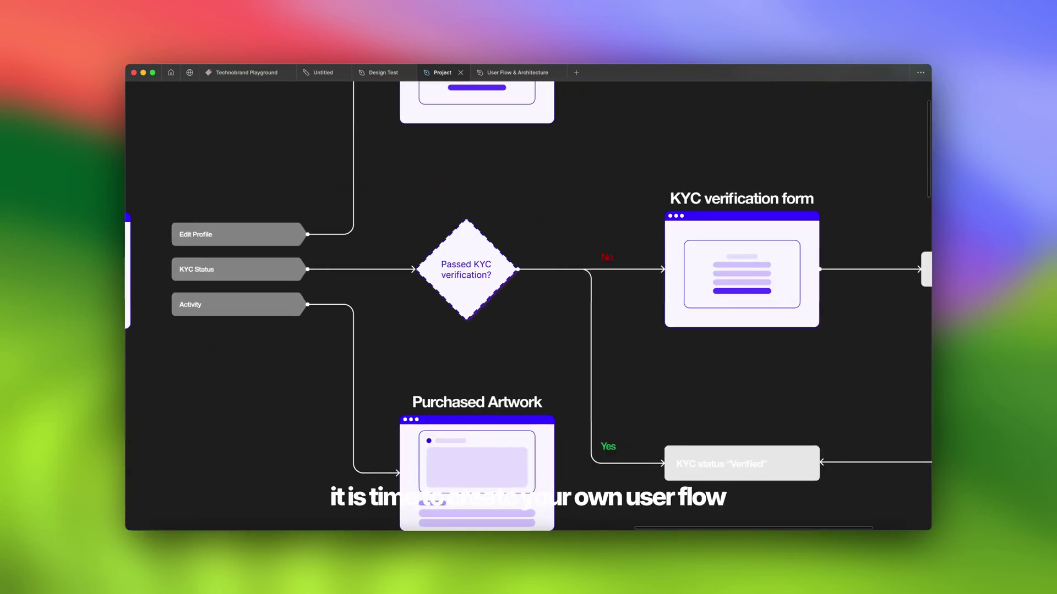
pyautogui.scroll(-8, 528, 308)
pyautogui.scroll(-10, 528, 308)
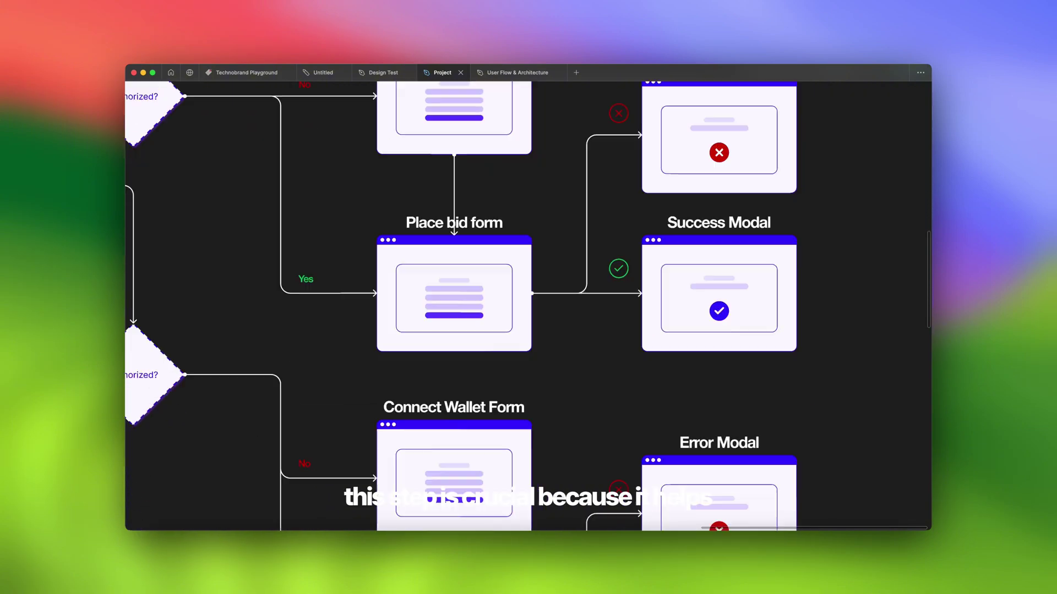
pyautogui.hscroll(-5, 529, 308)
pyautogui.scroll(-5, 528, 308)
pyautogui.scroll(-3, 529, 308)
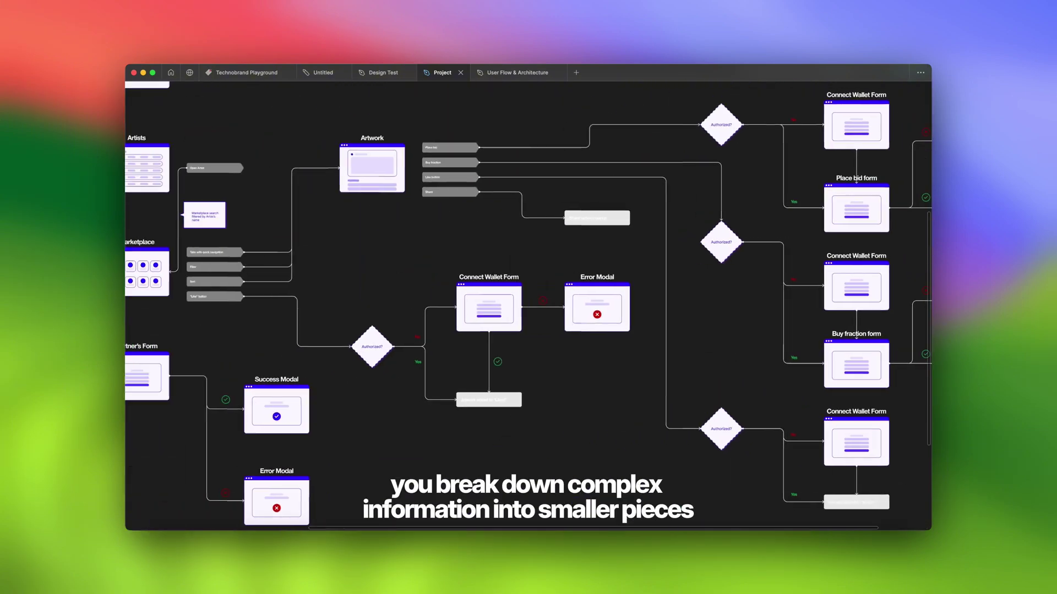
pyautogui.hscroll(-10, 529, 309)
pyautogui.scroll(3, 528, 308)
pyautogui.scroll(3, 528, 308)
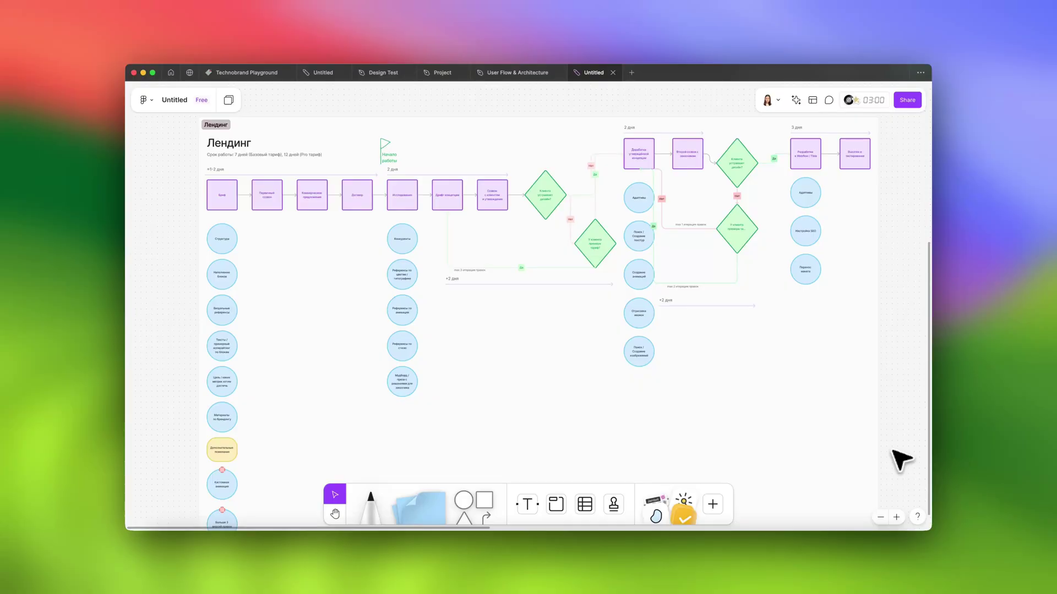
pyautogui.moveTo(232, 244); pyautogui.dragTo(312, 243)
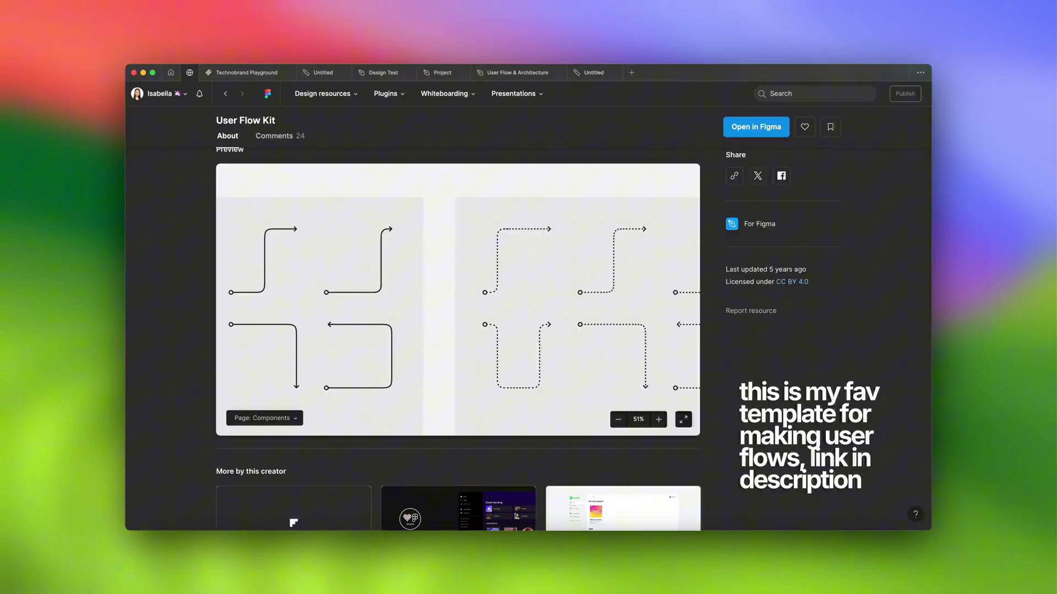
# Step: Scroll through the User Flow Kit page's preview of flow components
pyautogui.hscroll(8, 457, 299)
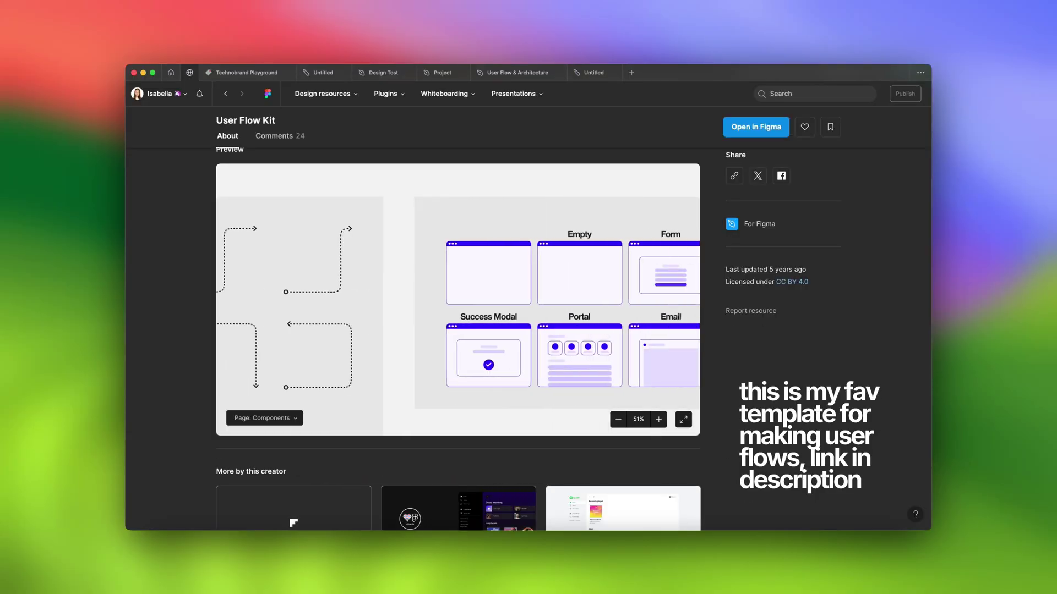
pyautogui.hscroll(5, 457, 300)
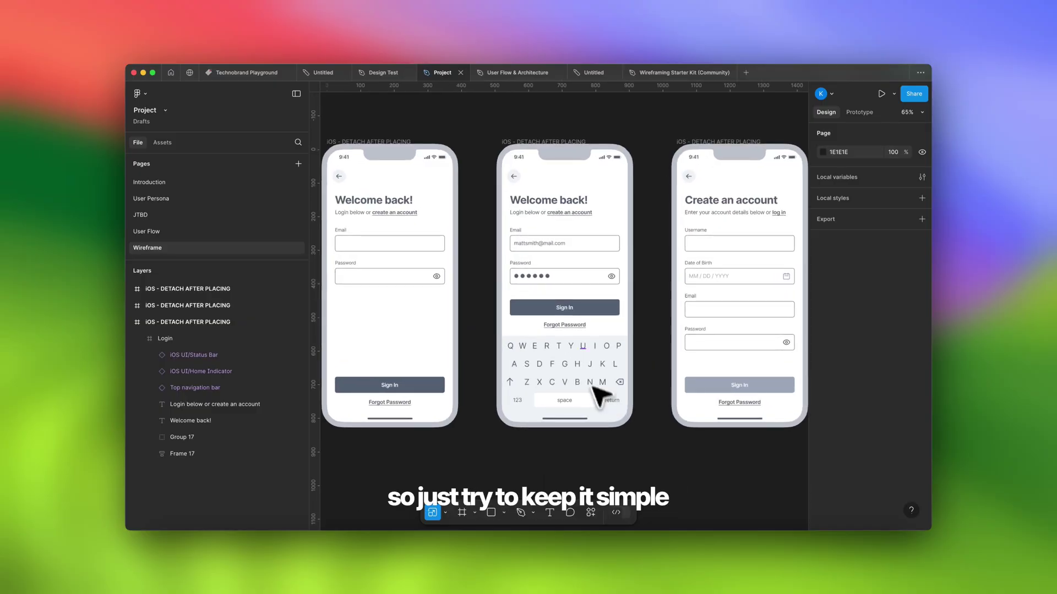
pyautogui.doubleClick(569, 248)
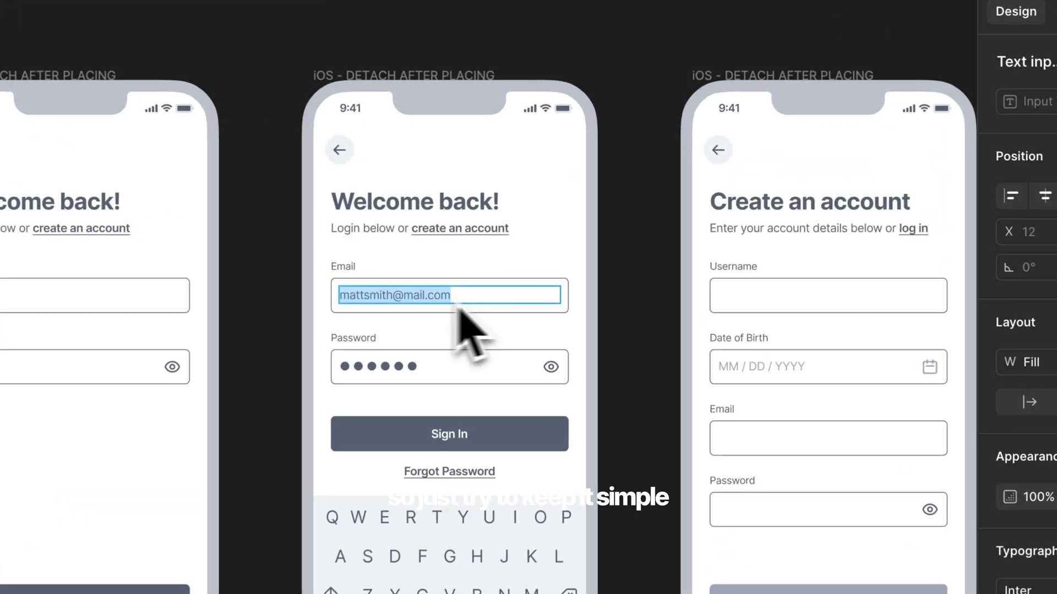
pyautogui.click(634, 296)
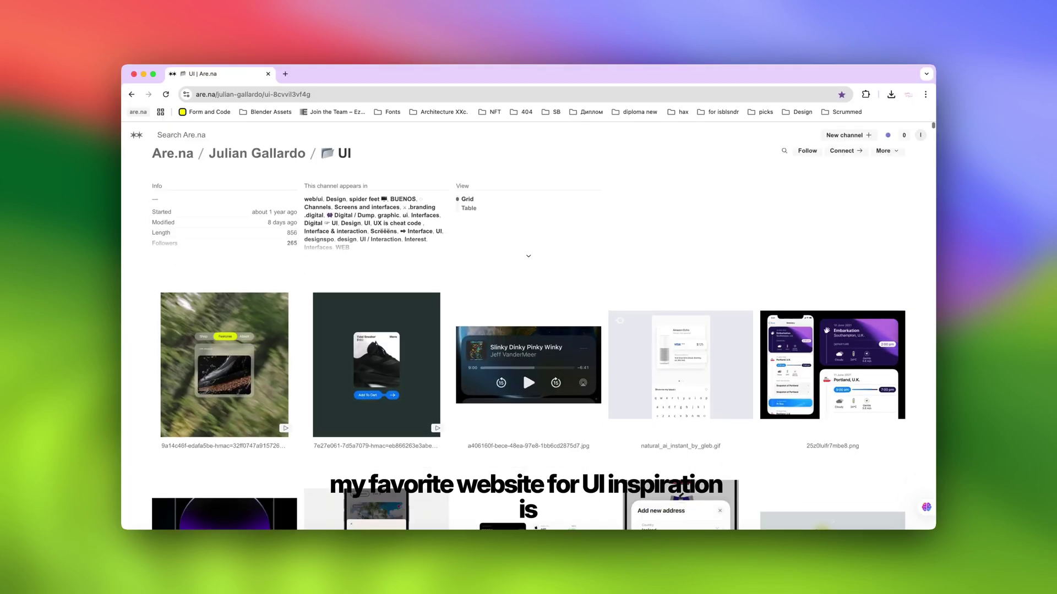
# Step: Browse the UI channel, open the img_7890-3.jpg block, and follow its link to mobil_e
pyautogui.scroll(-3, 528, 324)
pyautogui.scroll(-5, 528, 325)
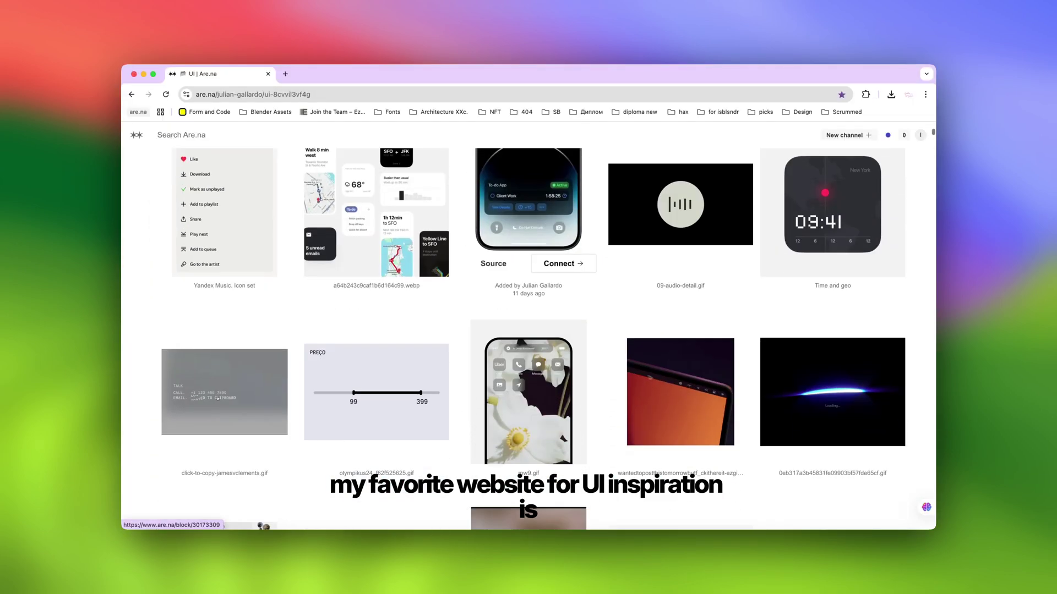
pyautogui.scroll(-5, 529, 275)
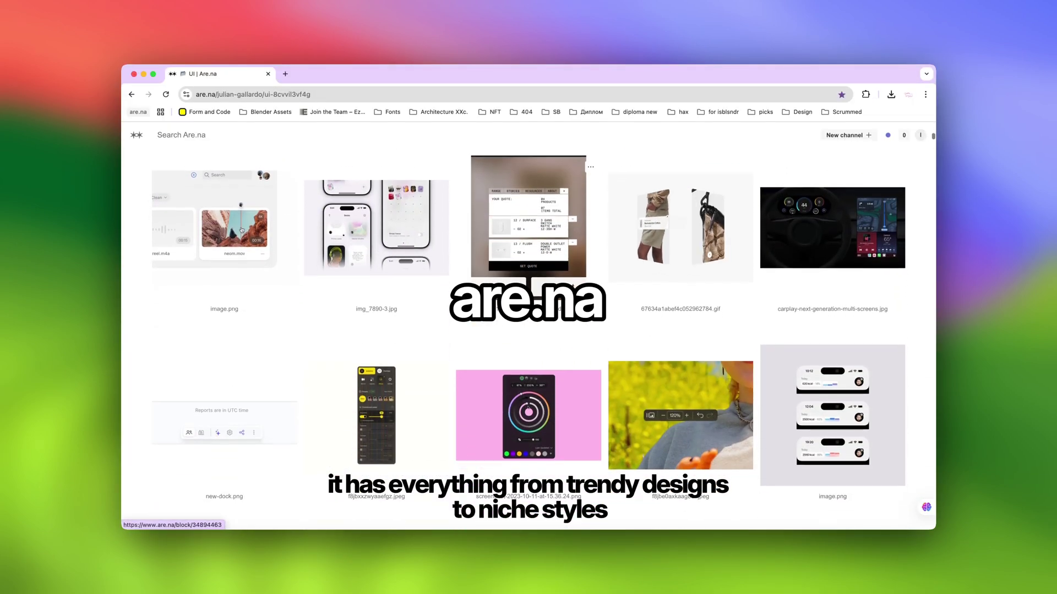
pyautogui.click(376, 226)
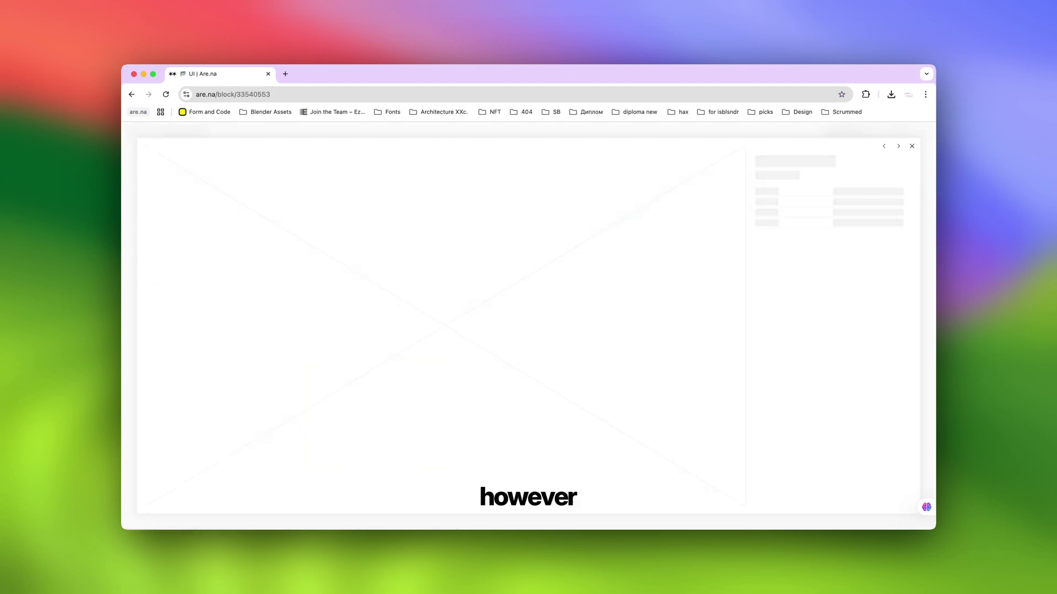
pyautogui.scroll(-6, 762, 248)
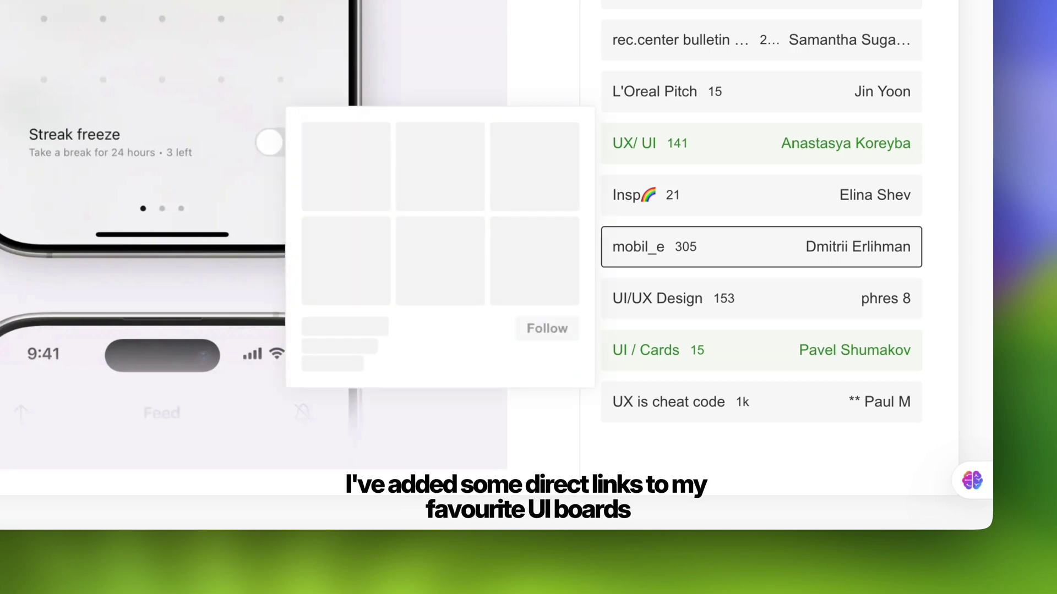
pyautogui.click(762, 247)
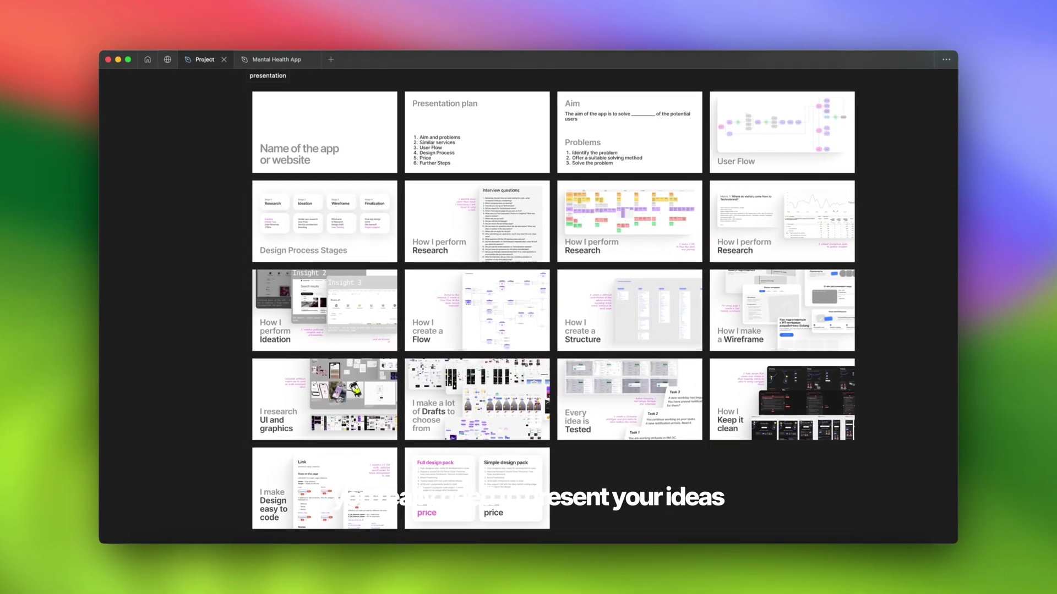
# Step: Zoom to the 'I make a lot of Drafts' slide and advance toward 'How I Keep it clean'
pyautogui.click(476, 402)
pyautogui.hotkey('shift', '2')
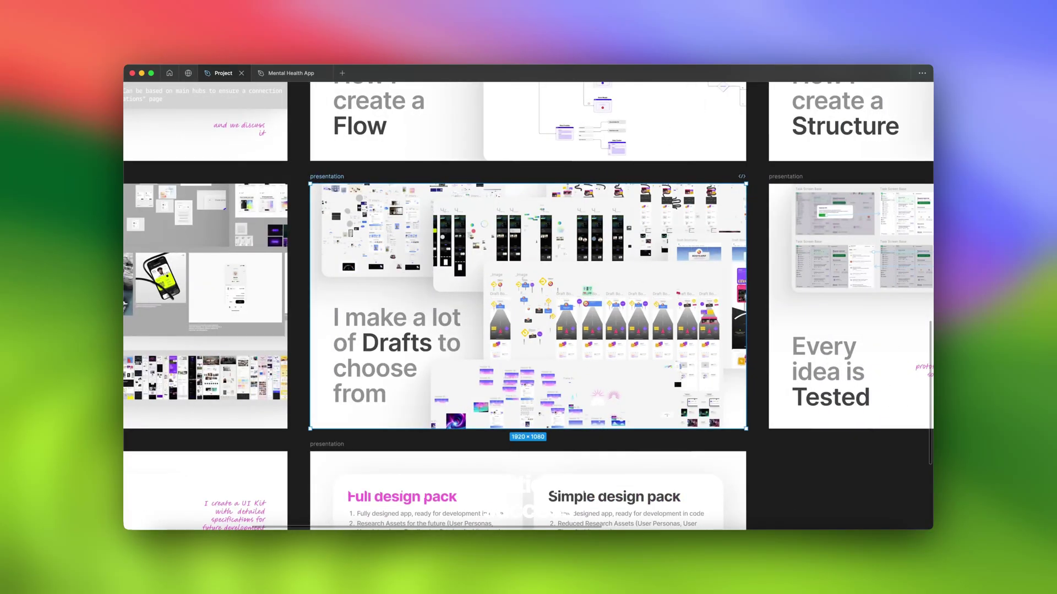
pyautogui.press('n')
pyautogui.press('n')
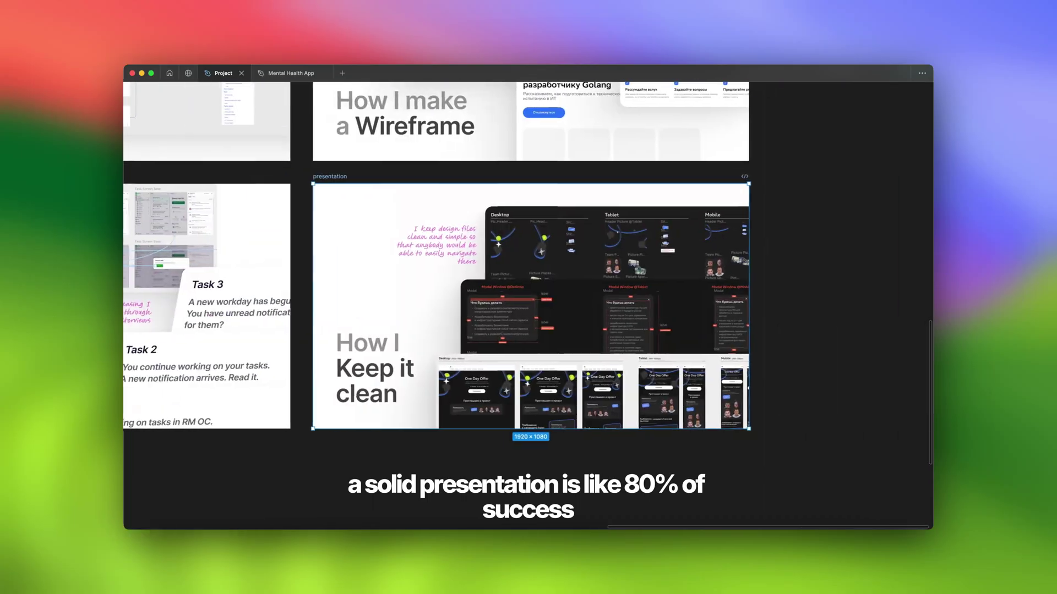